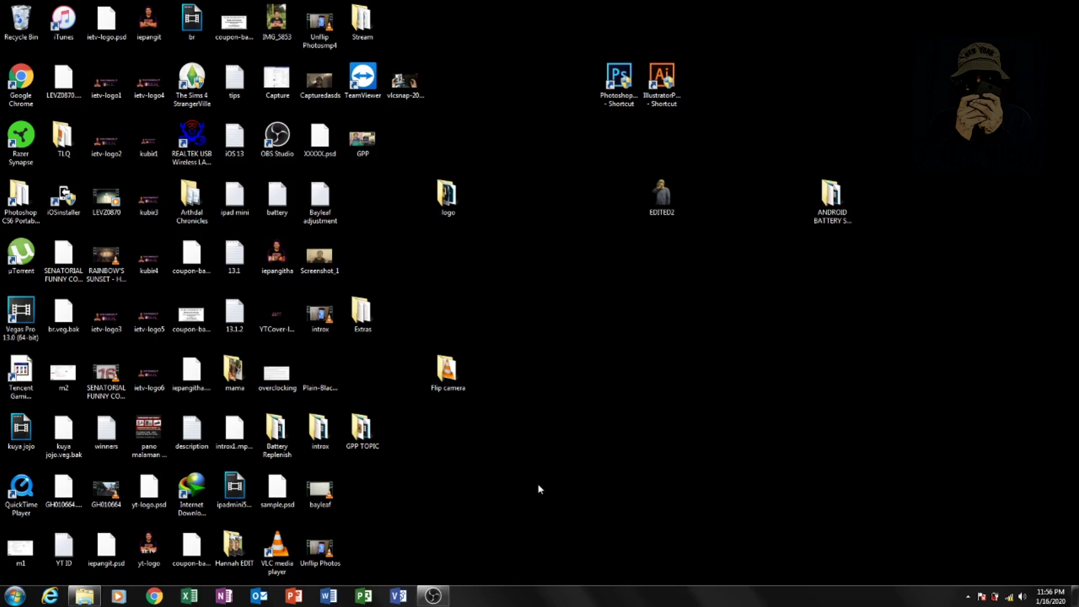
Open iTunes and decline making it the default player for audio files
left_click(67, 18)
left_click(620, 151)
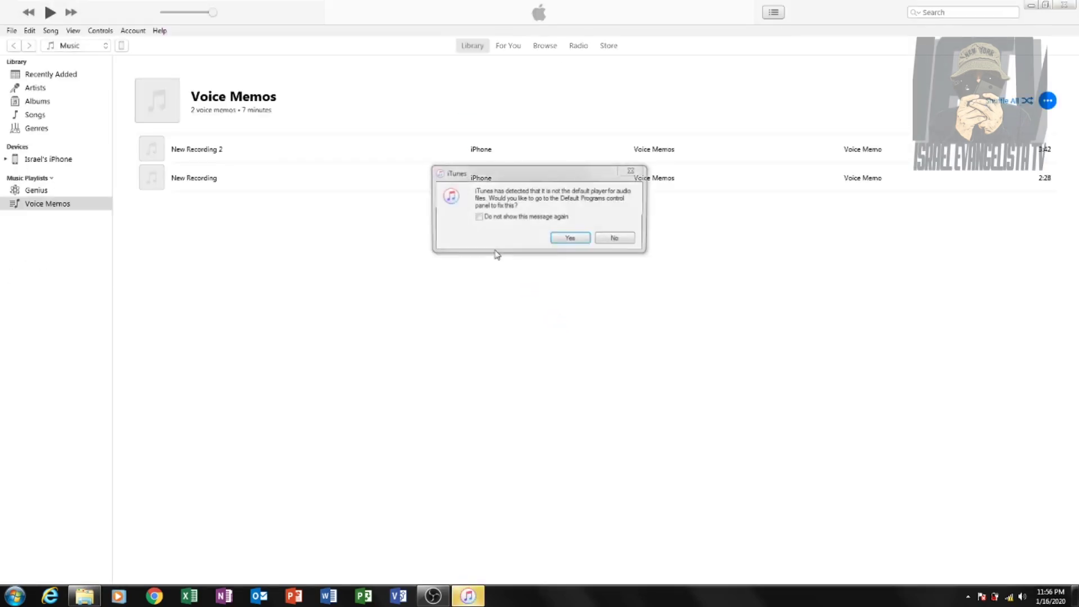
left_click(617, 239)
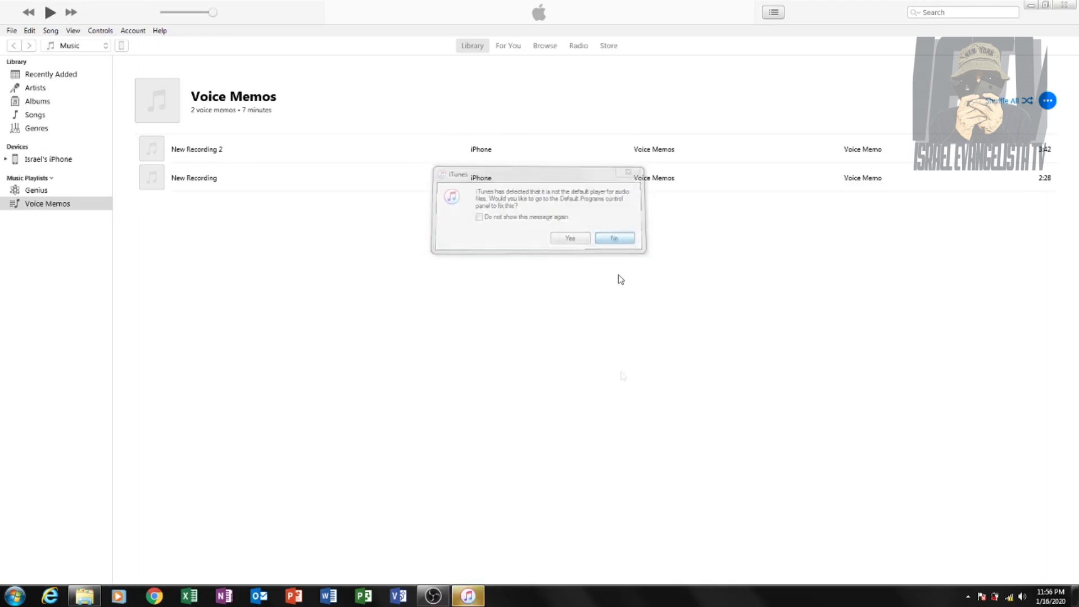
left_click(56, 262)
mouse_move(53, 161)
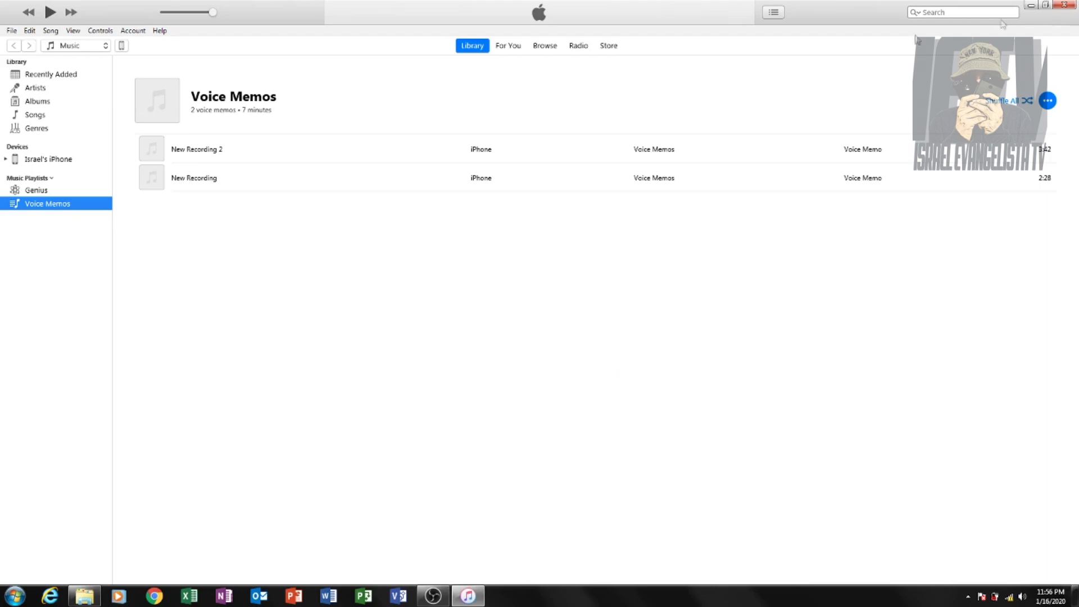
Copy seven songs from the Downloads Music folder: Pasiglinebackground, Move Out, River, Three Wishes, Welcome To The Future, Free and Underwater
left_click(84, 596)
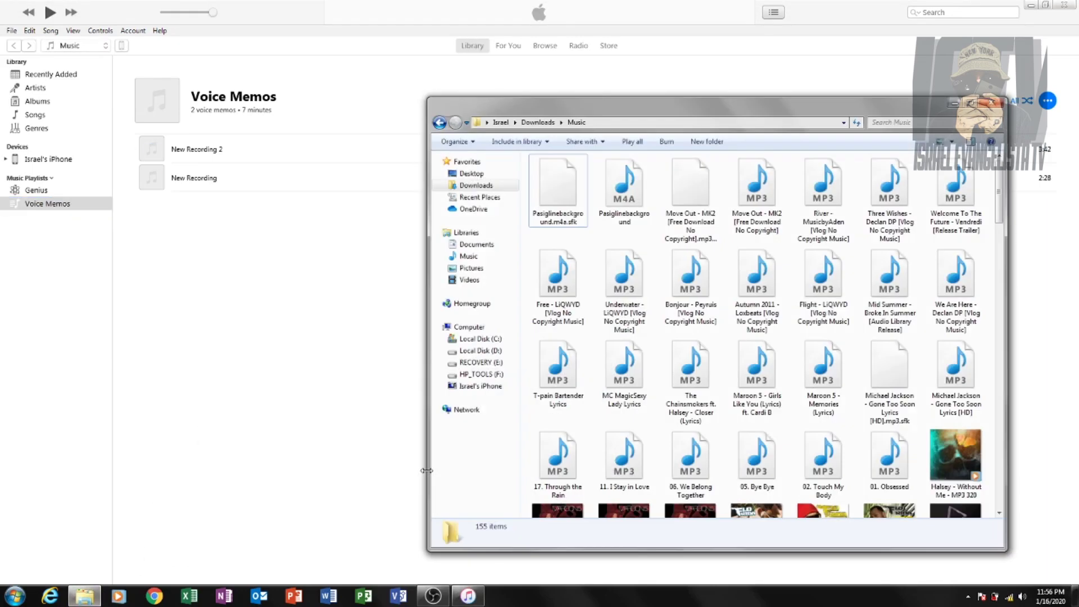
left_click(625, 193)
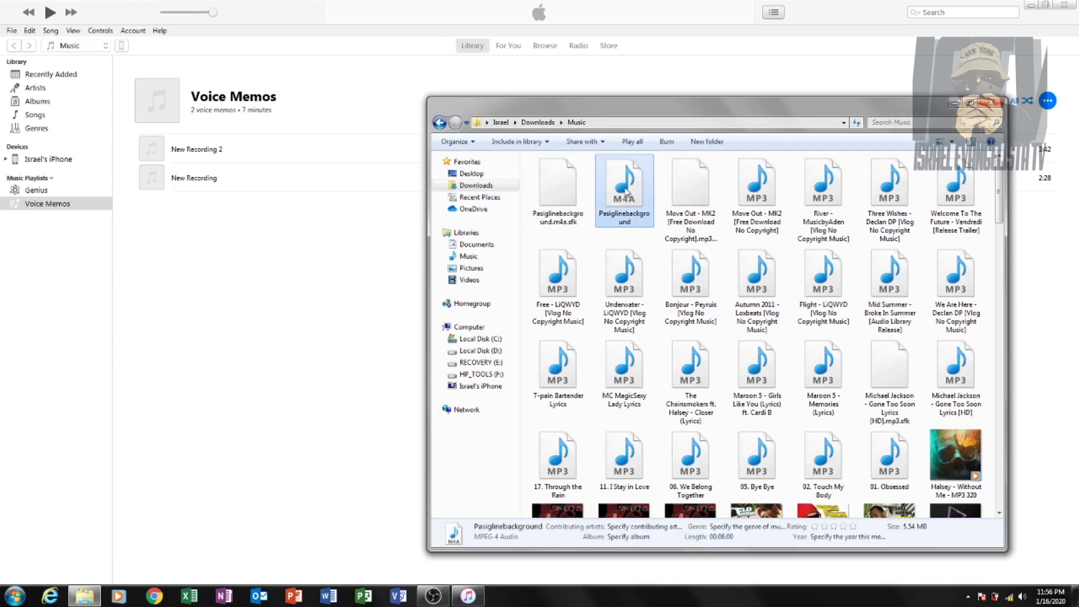
left_click_drag(780, 193, 922, 202)
left_click(558, 278, "ctrl")
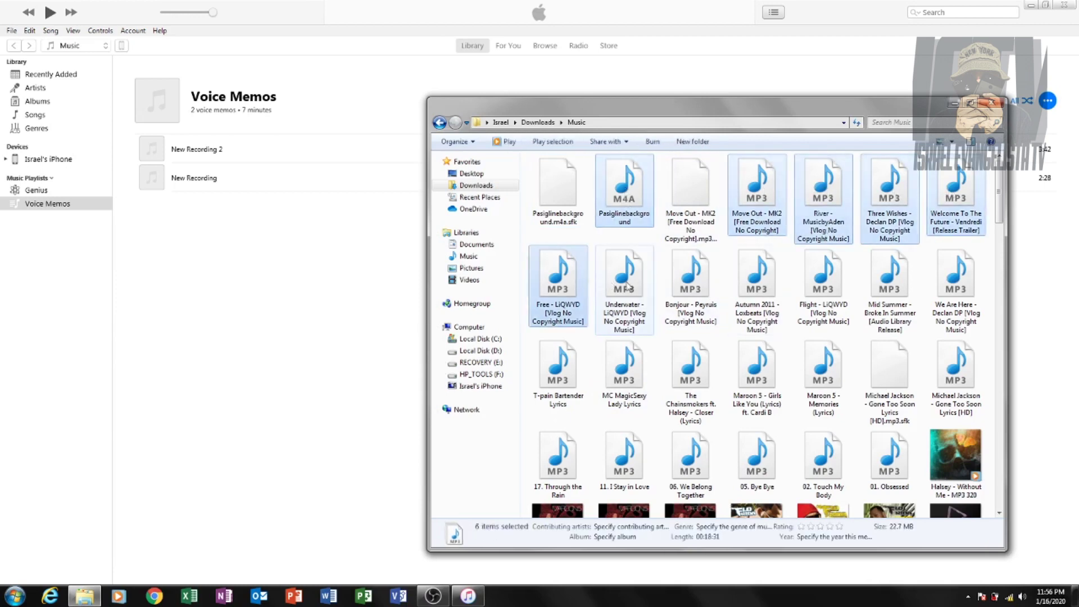
left_click(625, 278, "ctrl")
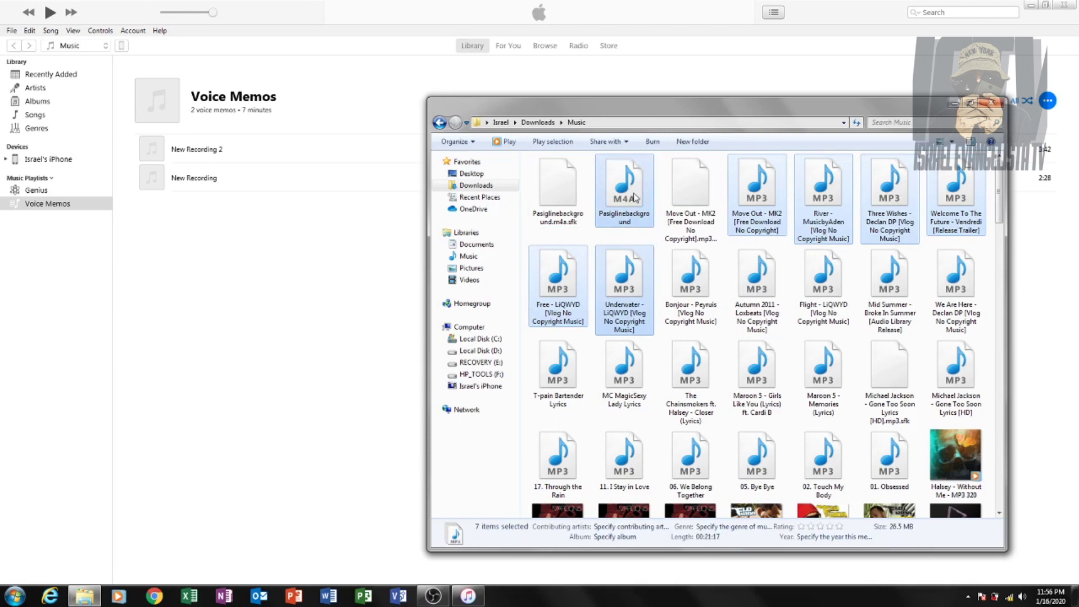
left_click(954, 104)
Create a new folder named music on the desktop
key("super+d")
right_click(567, 240)
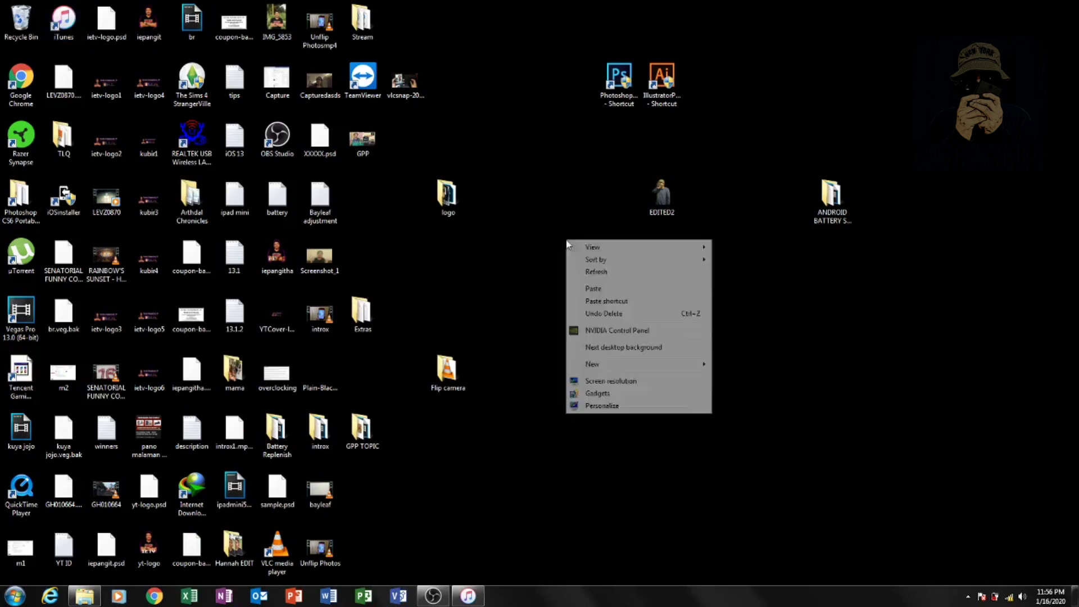
mouse_move(609, 365)
left_click(736, 366)
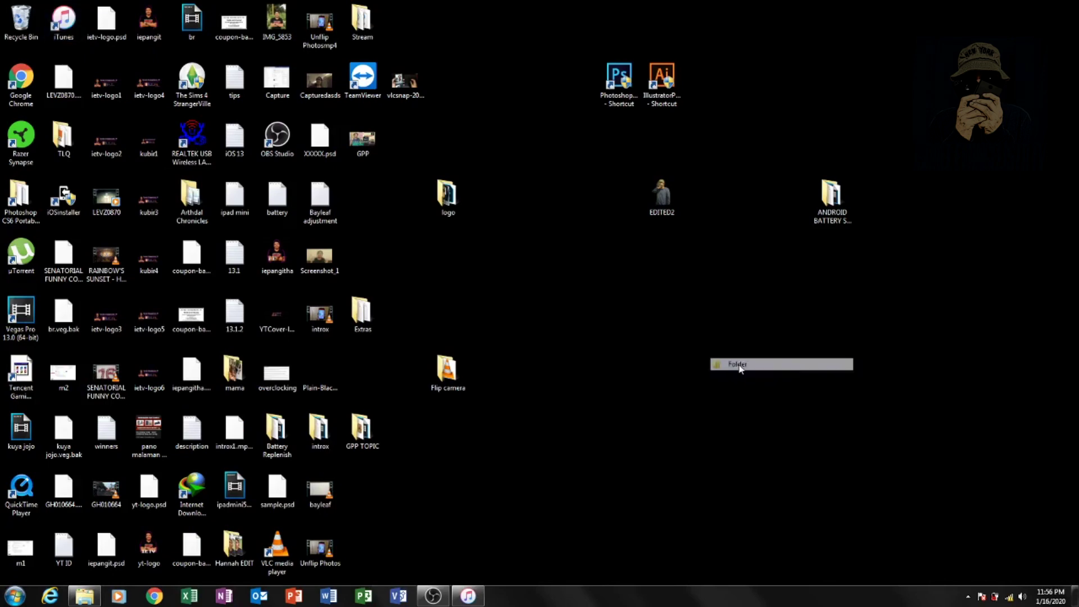
type("music")
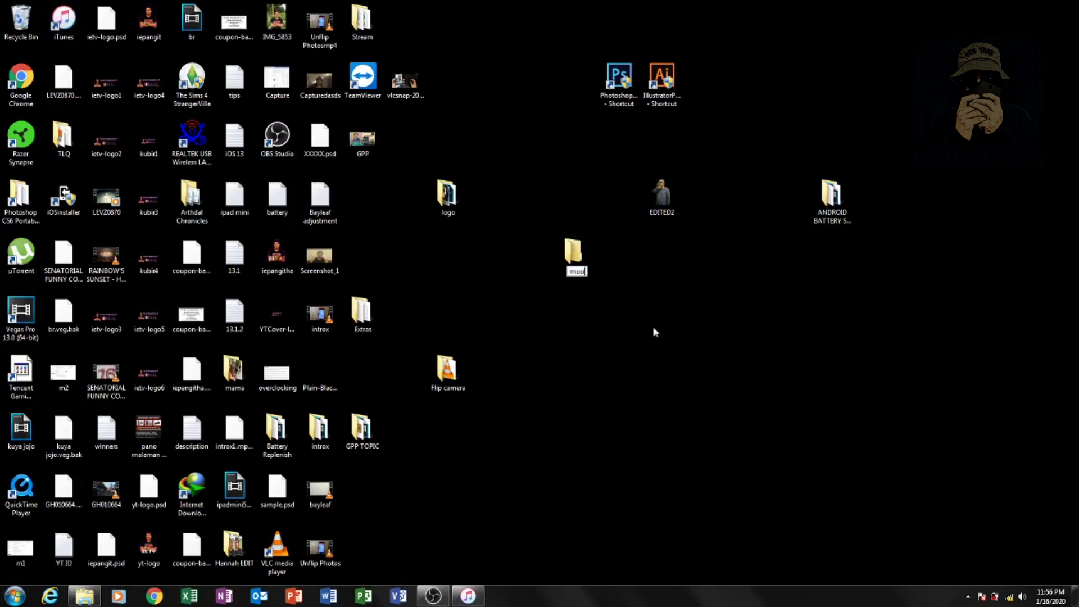
key("Return")
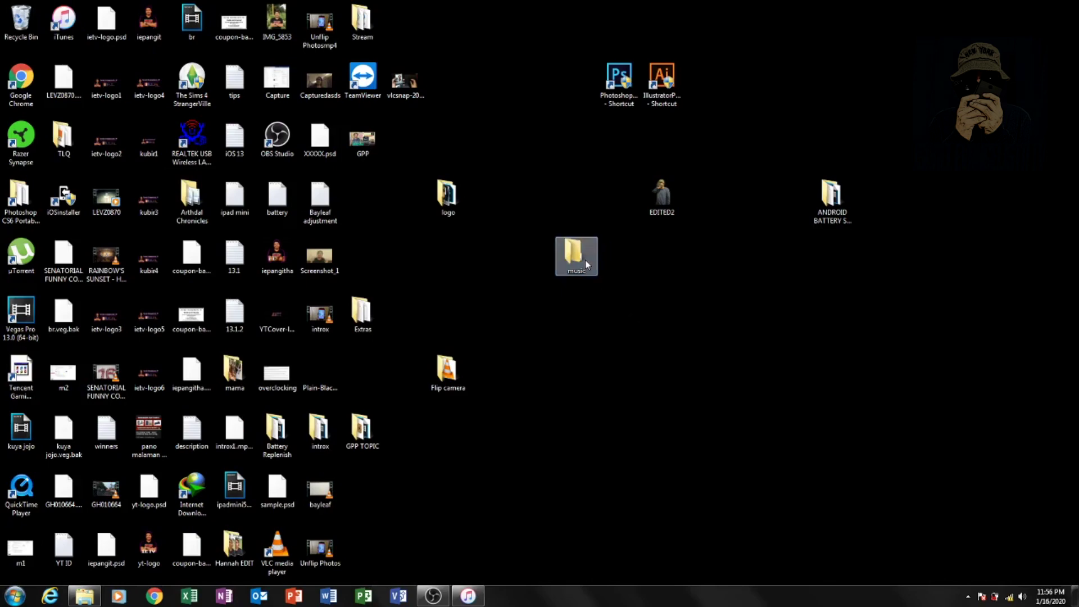
Paste the copied songs into the desktop music folder and minimize its window
double_click(576, 256)
key("ctrl+v")
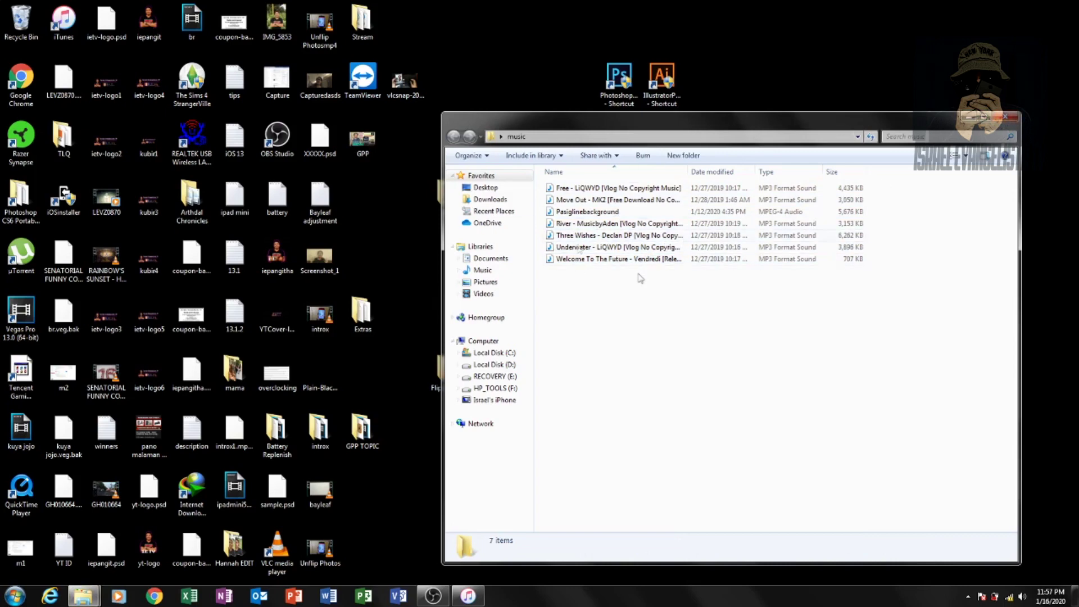
left_click(971, 118)
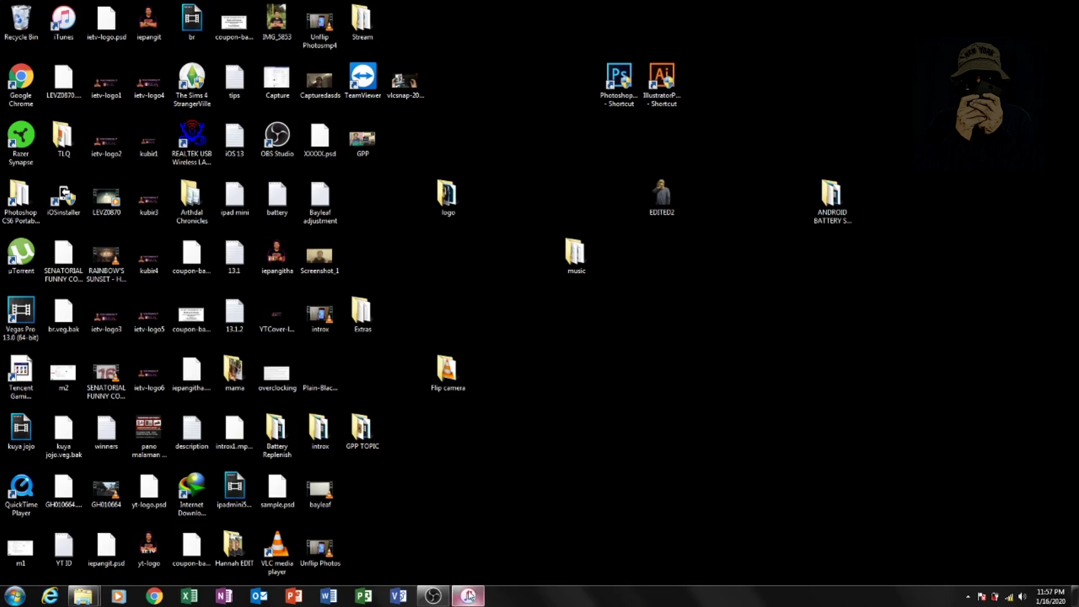
Switch to iTunes, create a new playlist named IETV and open it
left_click(469, 596)
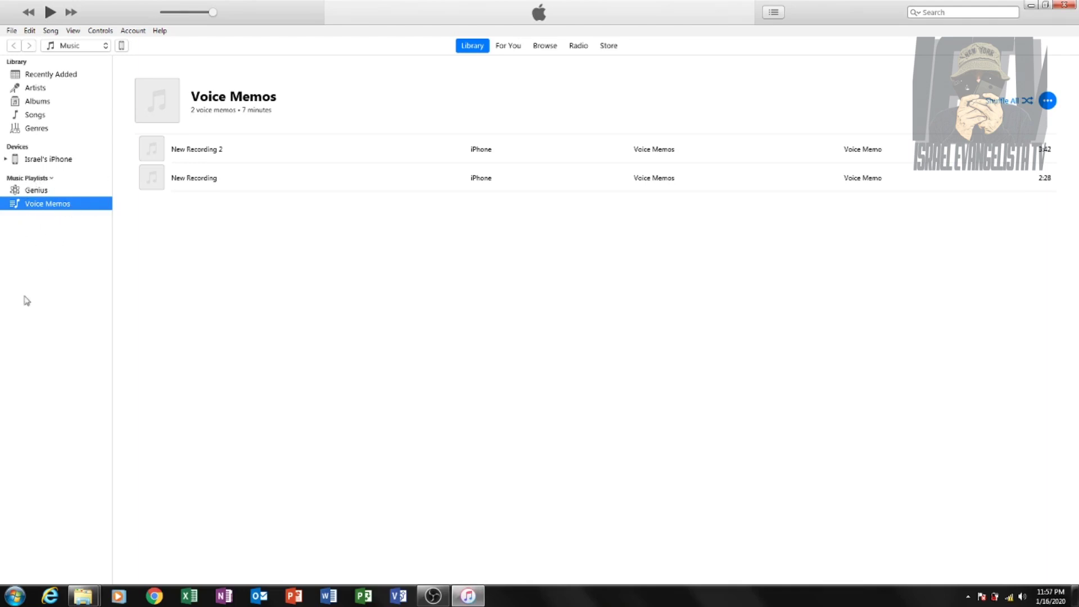
right_click(31, 236)
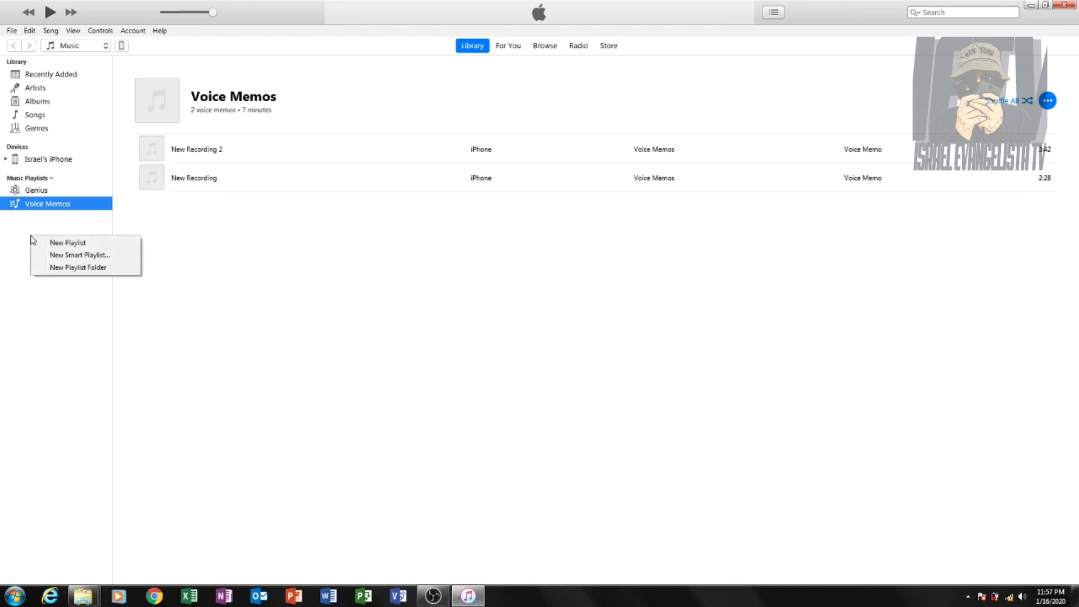
left_click(59, 246)
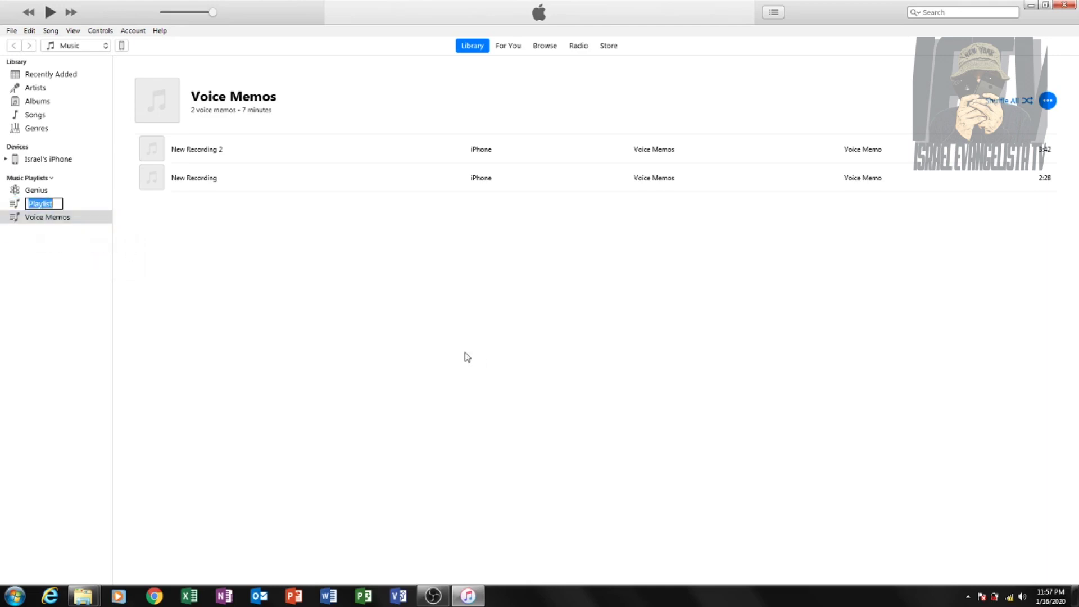
type("IETVB")
key("Return")
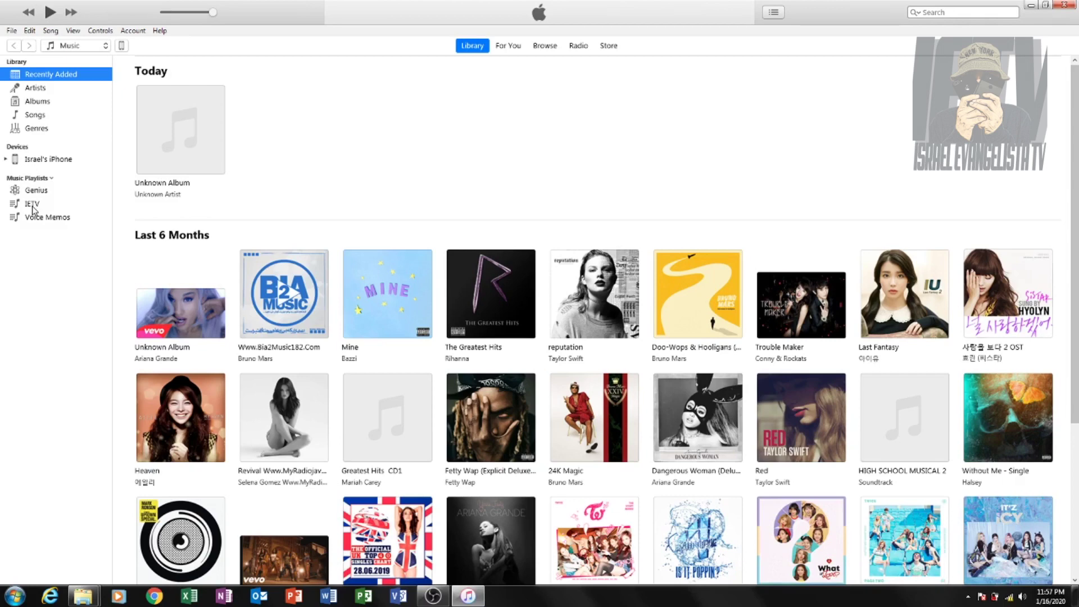
left_click(32, 205)
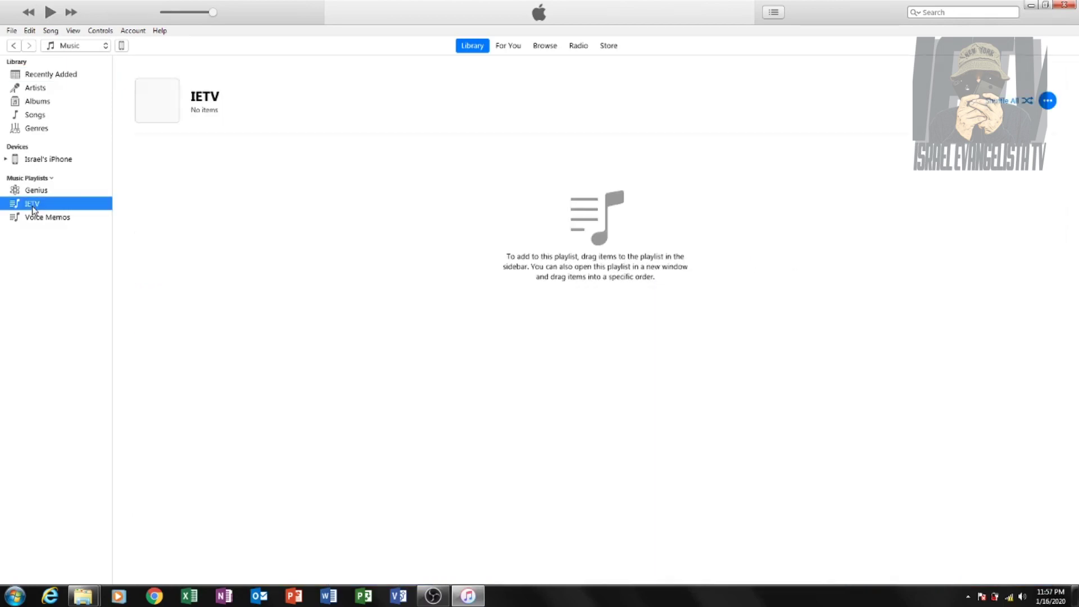
Add all seven songs from the desktop music folder to the IETV playlist
left_click(83, 594)
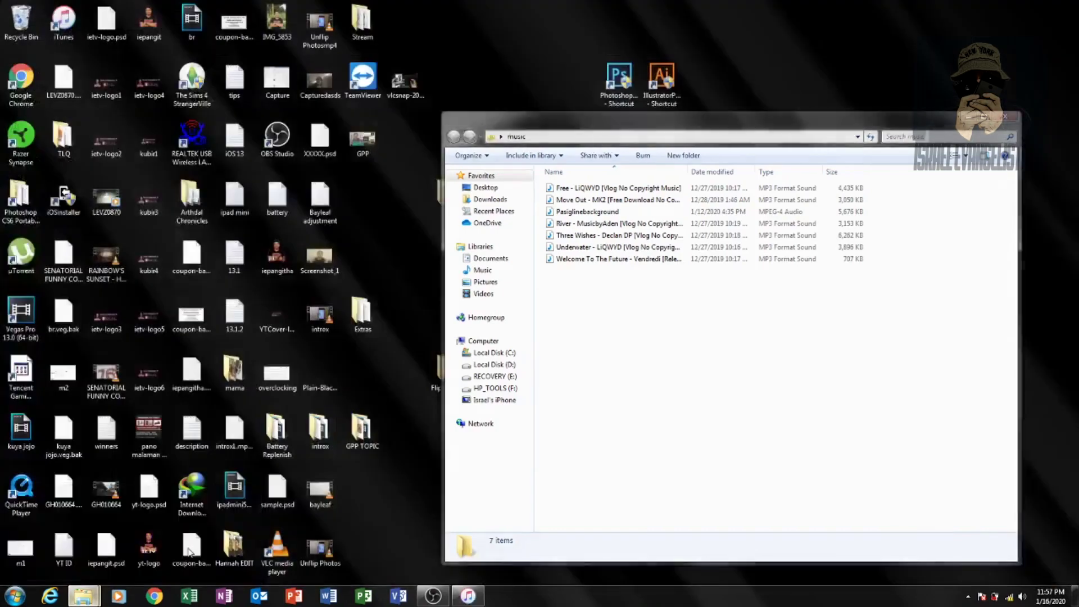
left_click(190, 552)
left_click_drag(762, 125, 284, 72)
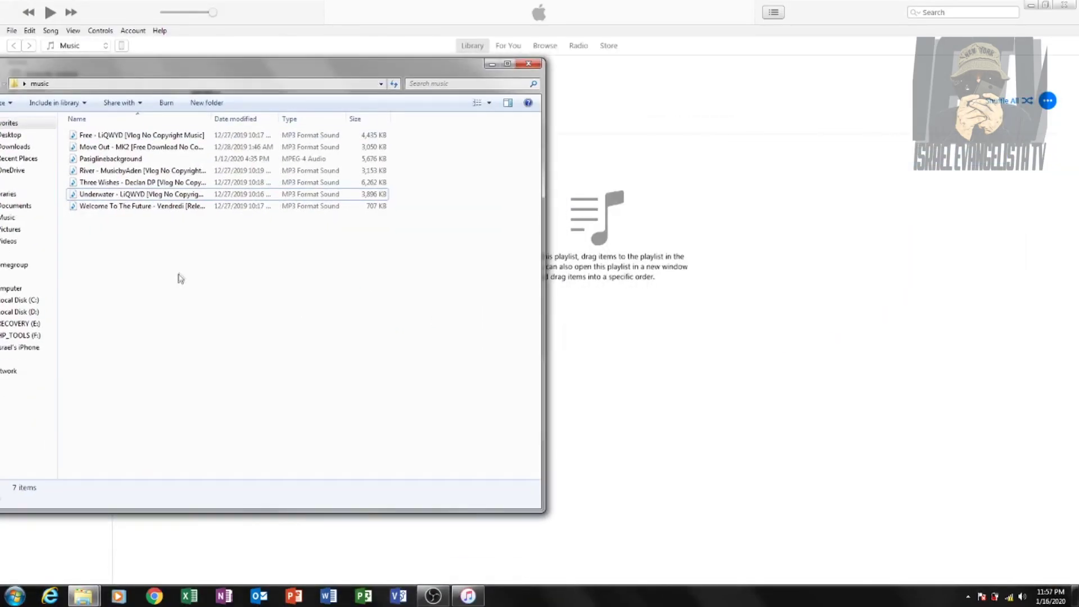
left_click_drag(97, 256, 655, 242)
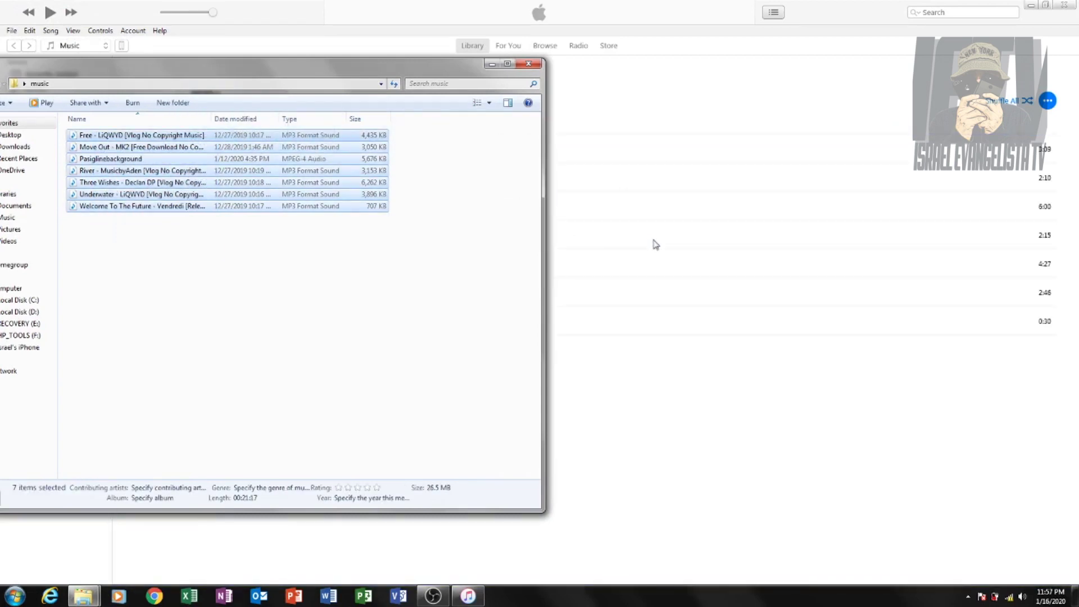
left_click(653, 241)
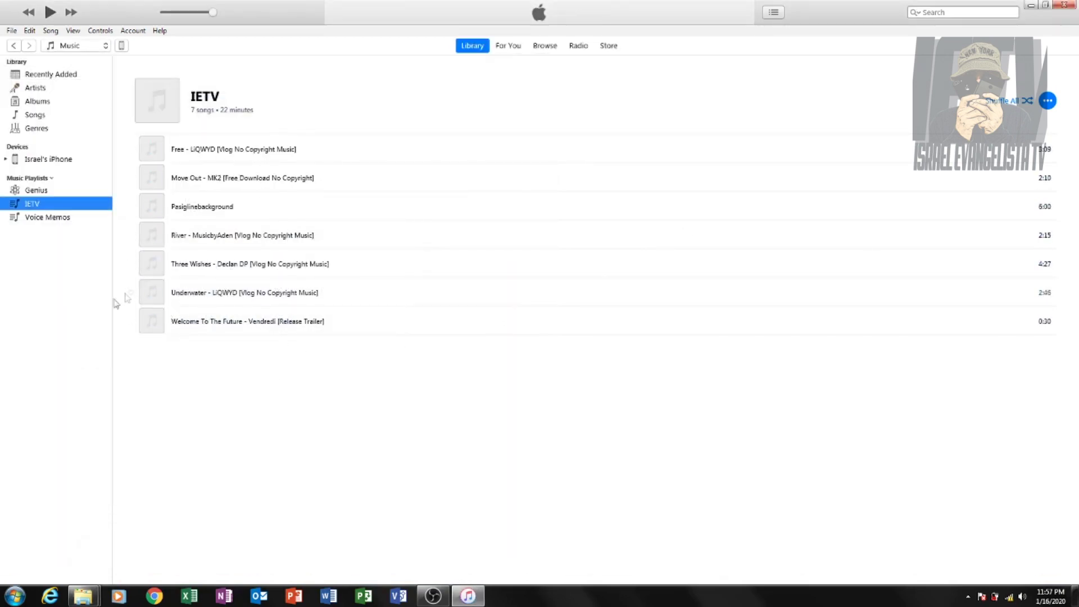
Enable Sync Music for the connected iPhone, limited to selected playlists, artists, albums and genres, excluding videos and voice memos
left_click(122, 47)
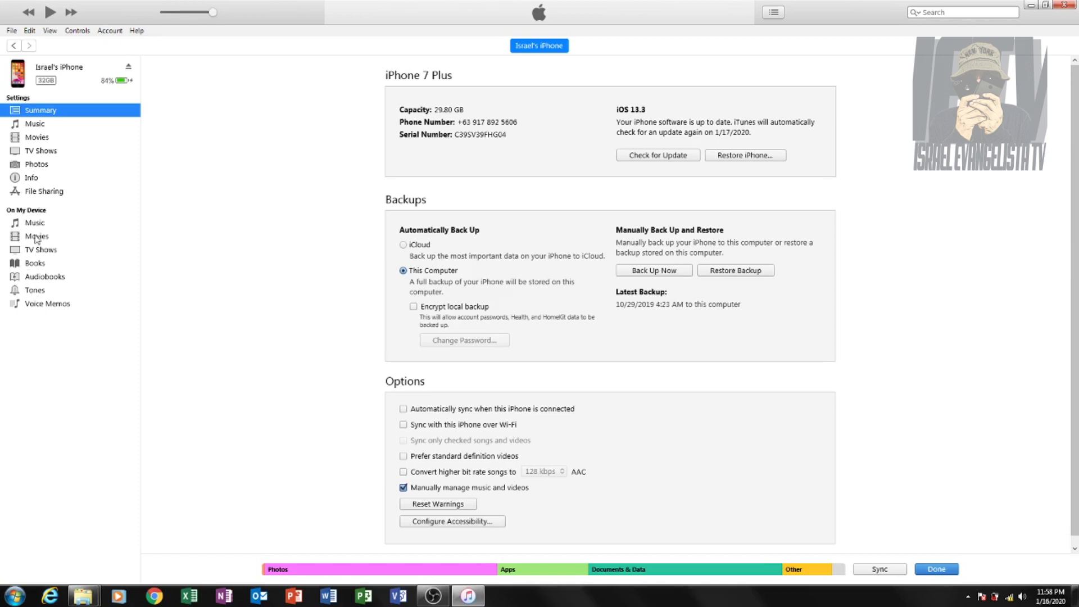
left_click(36, 125)
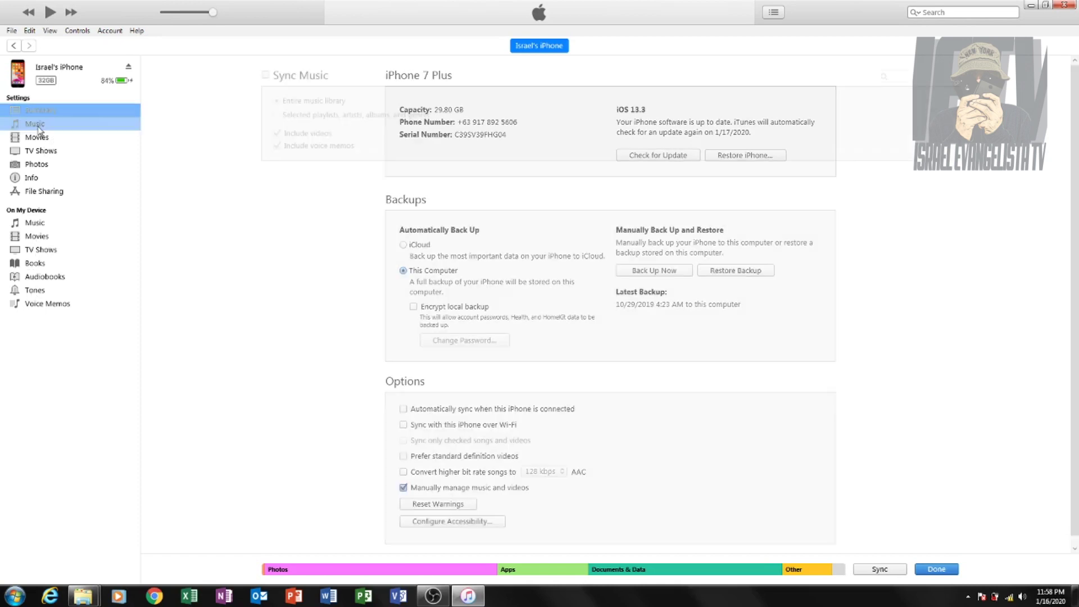
left_click(266, 76)
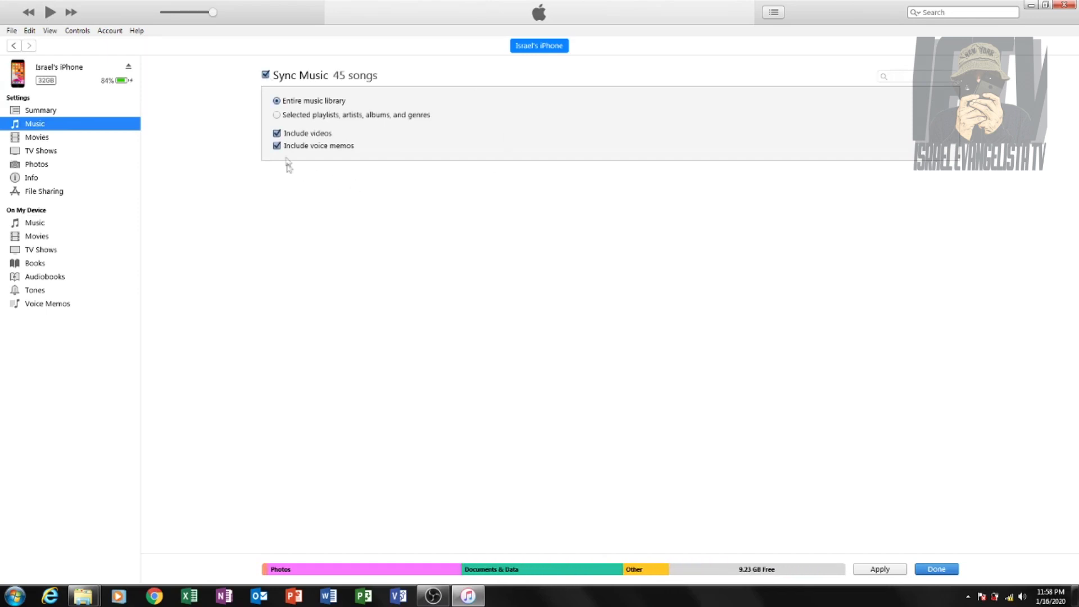
left_click(277, 135)
left_click(276, 115)
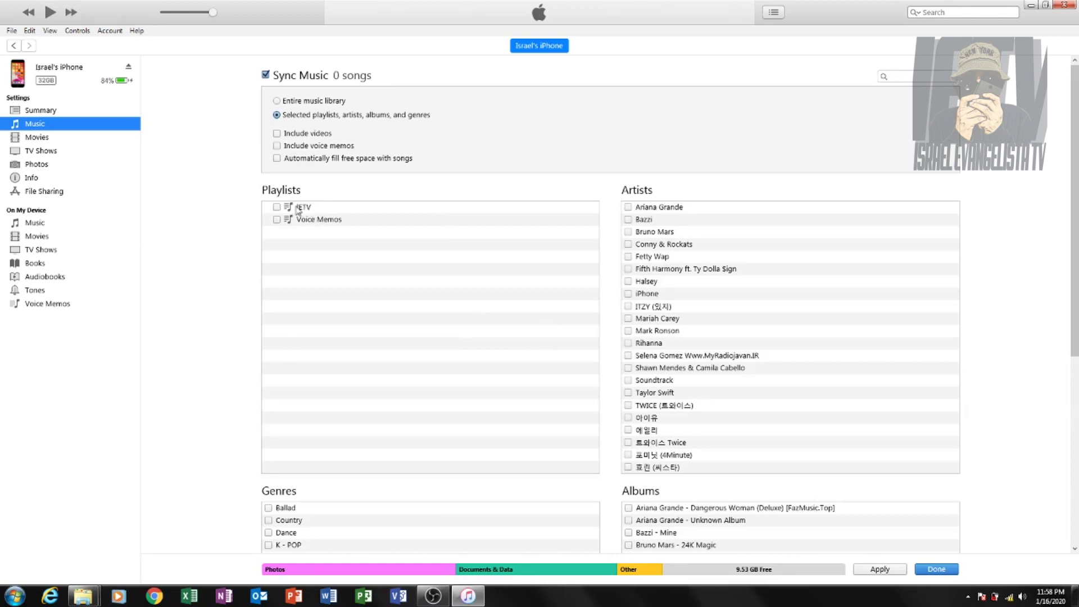
Choose the IETV playlist for music syncing and apply the sync to the iPhone
left_click(277, 207)
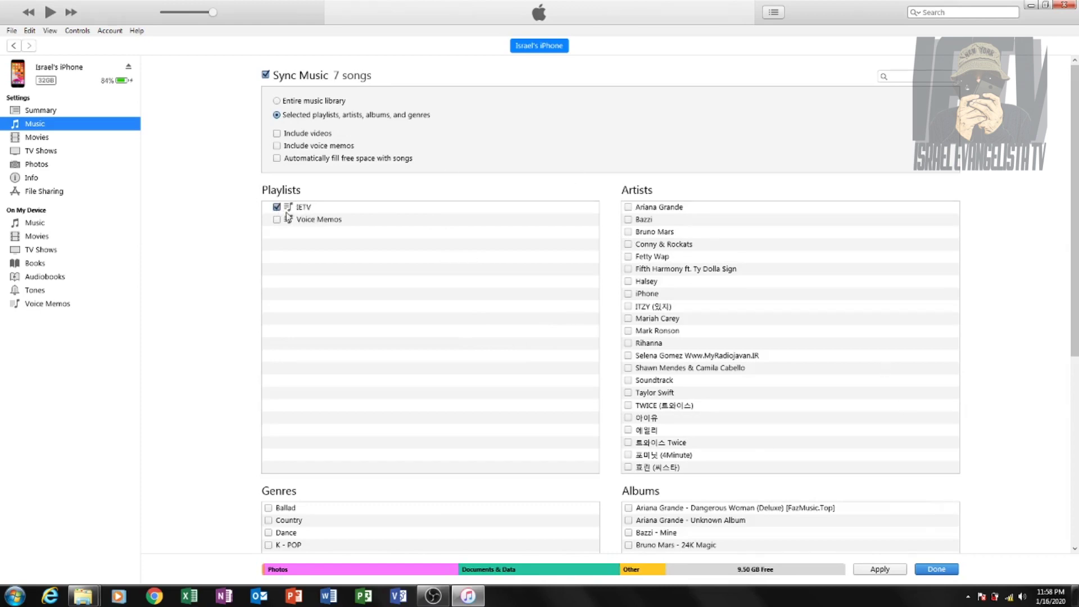
left_click(880, 570)
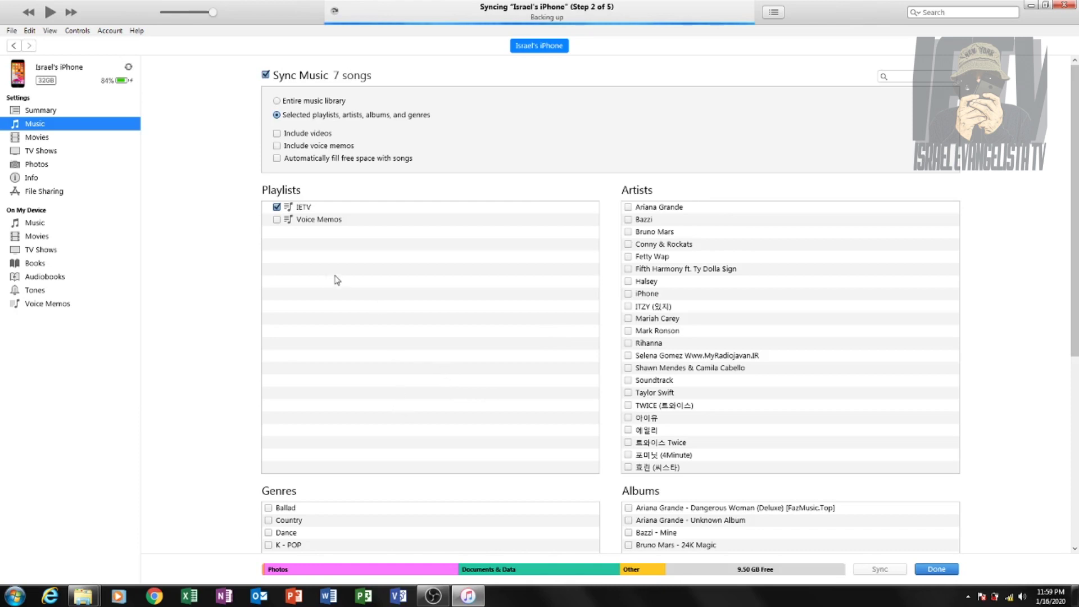
scroll(354, 287, "down", 1)
scroll(354, 286, "up", 1)
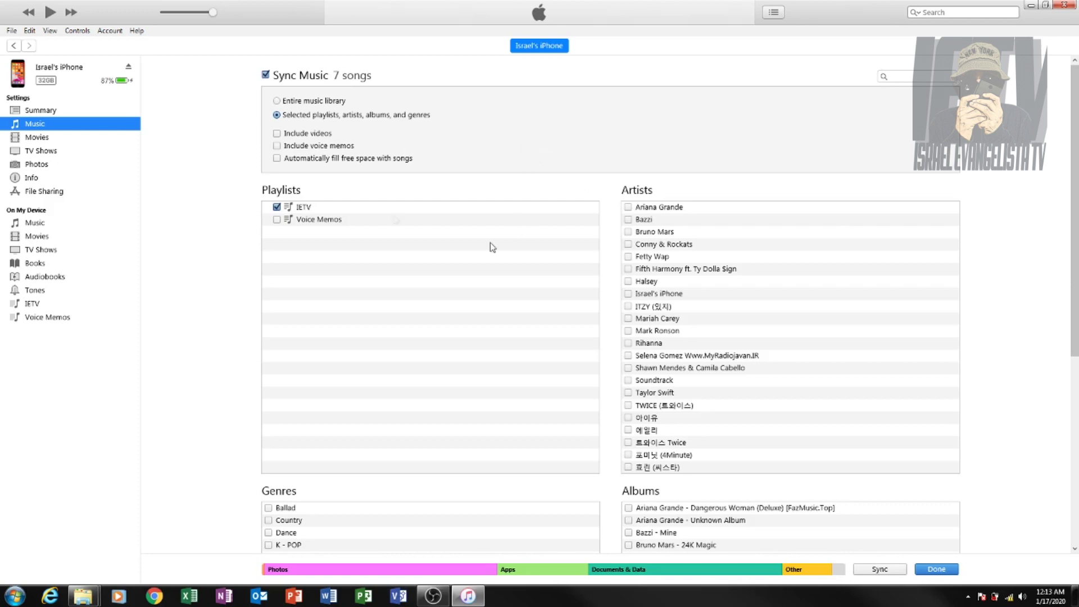
Finish the iPhone's sync settings, return to its device summary and eject the iPhone
left_click(936, 569)
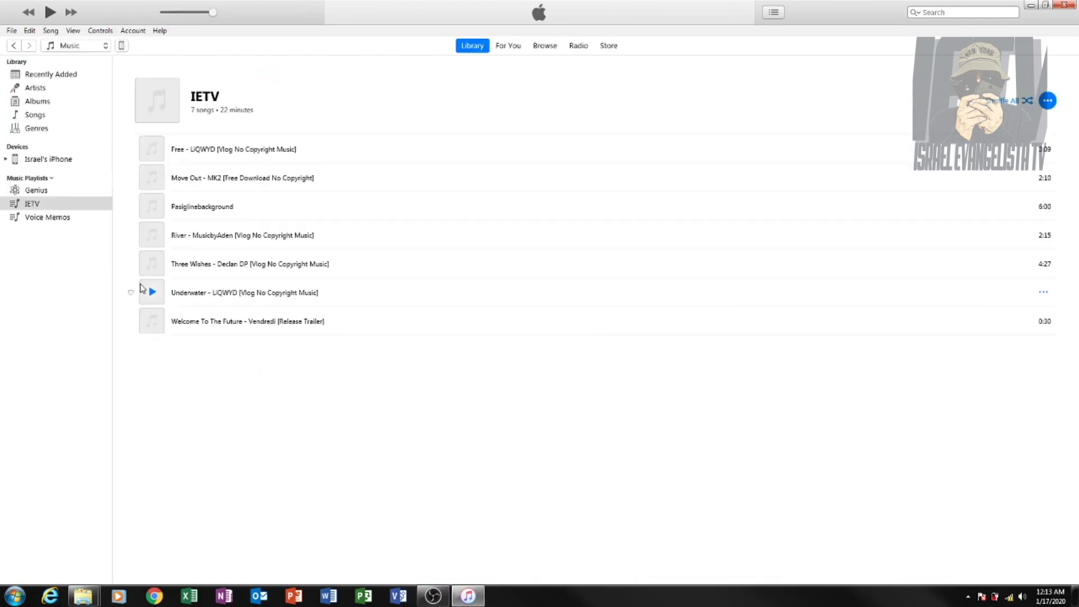
left_click(122, 47)
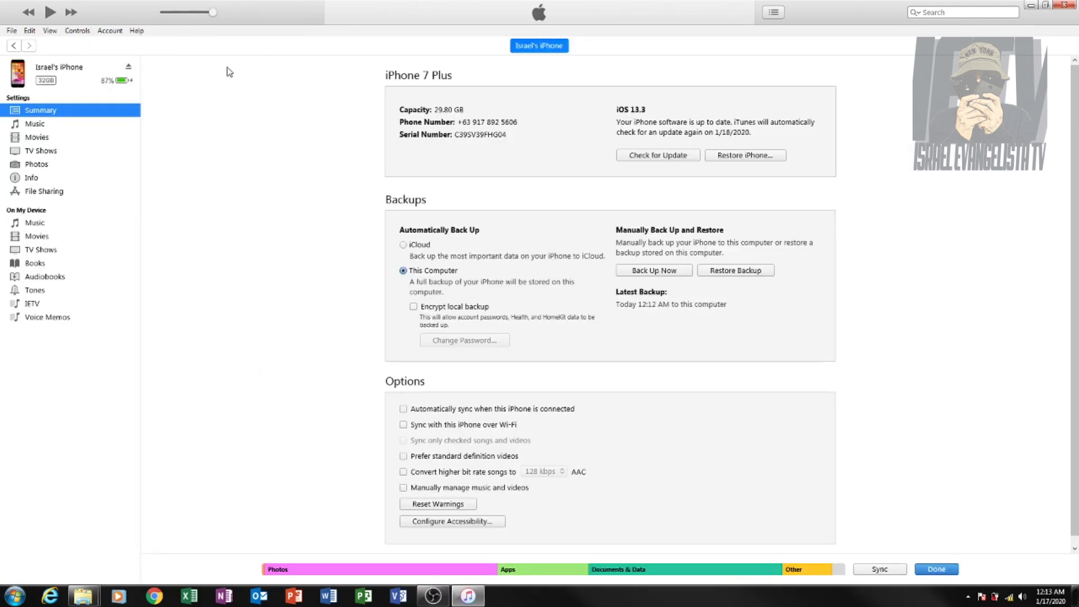
left_click(129, 67)
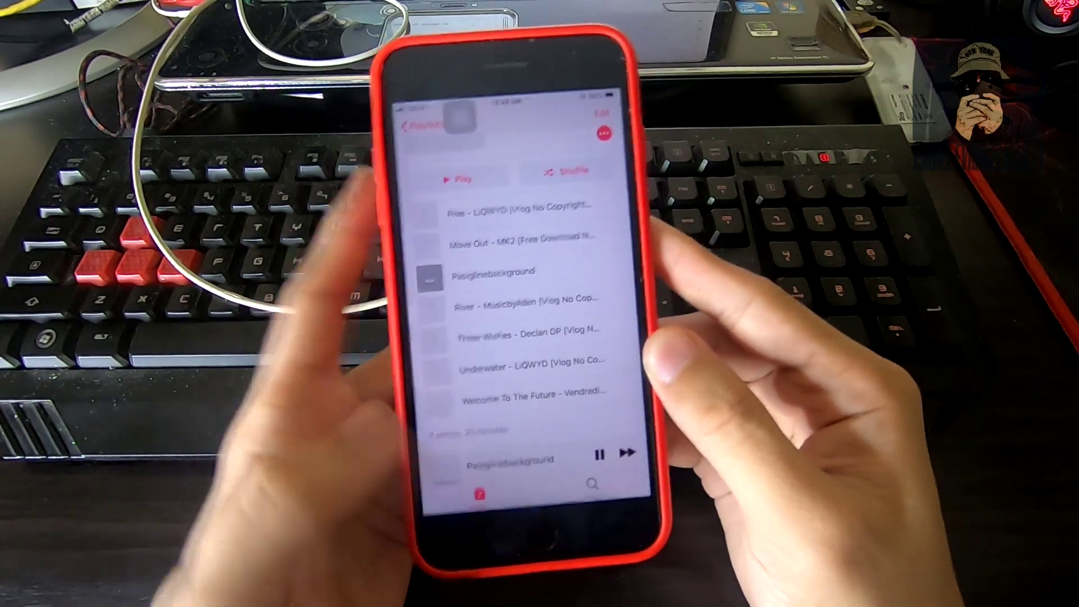
left_click(472, 467)
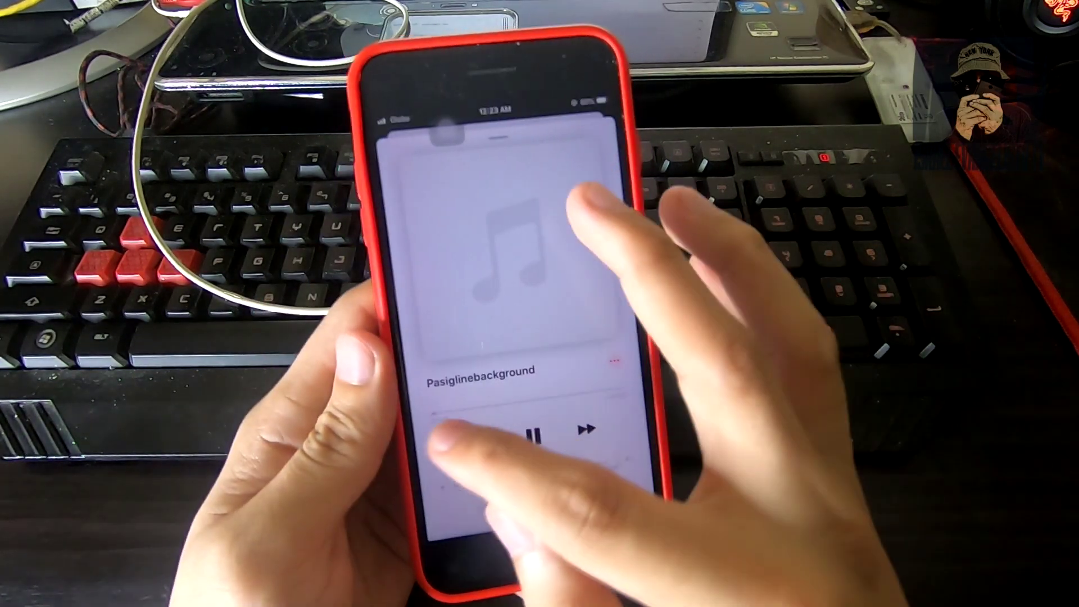